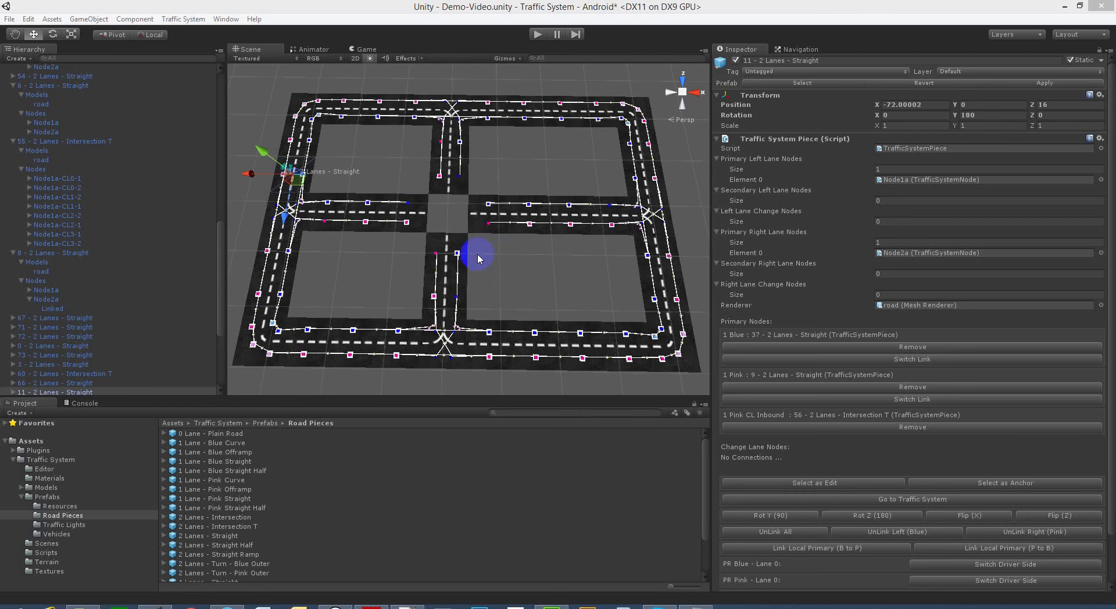
# - Set the 68 - 2 Lanes - Straight piece beside the central gap in the road grid as the anchor
pyautogui.moveTo(469, 256)
pyautogui.keyDown('alt'); pyautogui.mouseDown()
pyautogui.moveTo(451, 242)
pyautogui.moveTo(459, 252)
pyautogui.mouseUp(); pyautogui.keyUp('alt')
pyautogui.scroll(4, 464, 251)
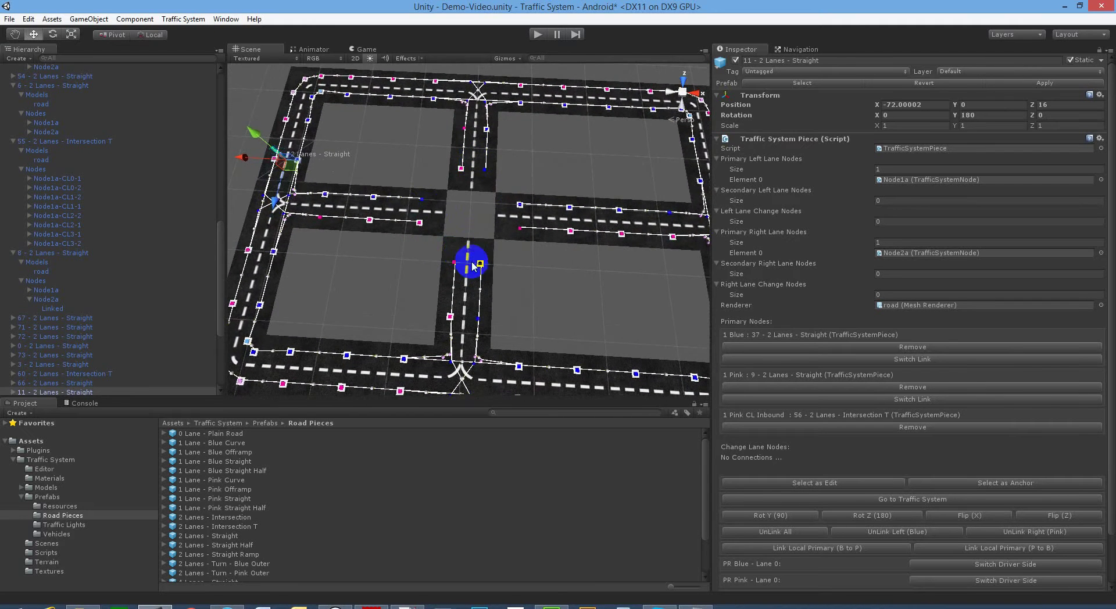
pyautogui.moveTo(526, 241)
pyautogui.mouseDown(button='right')
pyautogui.moveTo(539, 224)
pyautogui.moveTo(533, 239)
pyautogui.mouseUp(button='right')
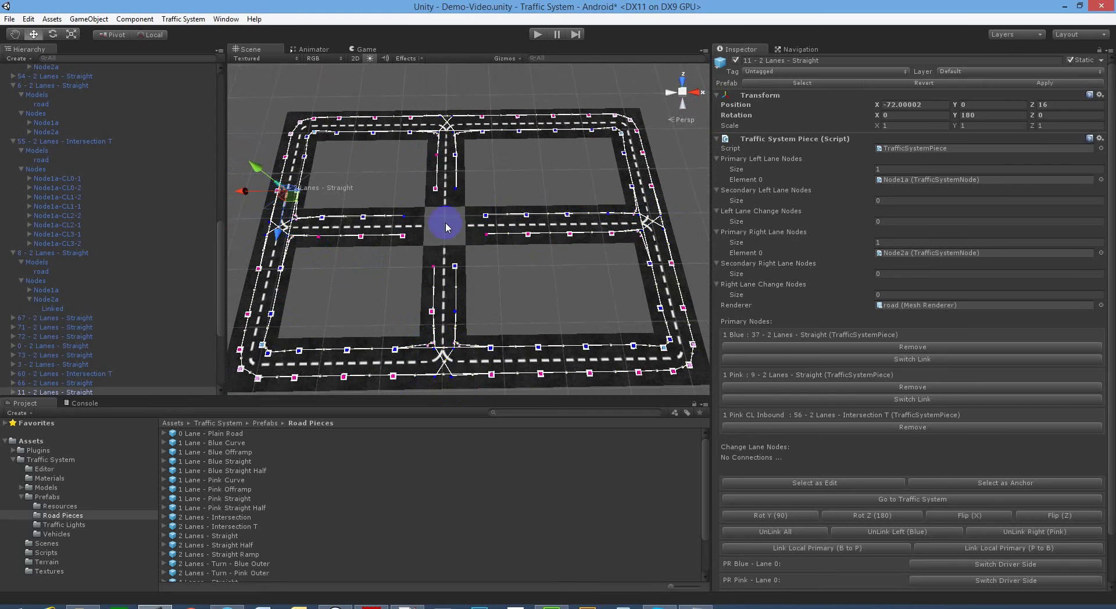
pyautogui.moveTo(469, 228); pyautogui.dragTo(454, 237, button='right')
pyautogui.scroll(10, 454, 234)
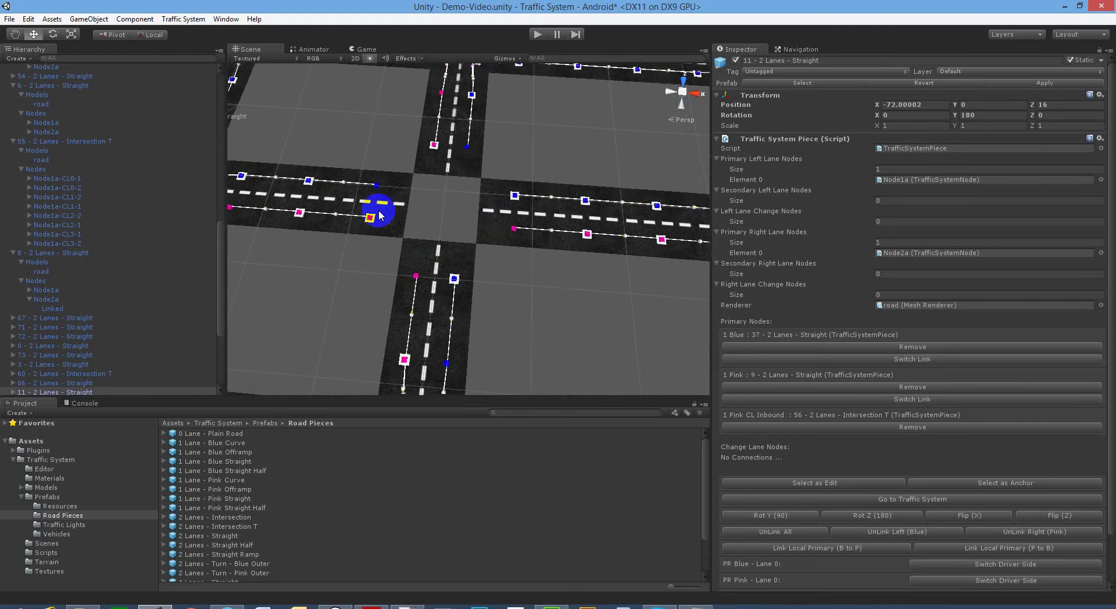
pyautogui.keyDown('alt'); pyautogui.moveTo(480, 232); pyautogui.dragTo(418, 205); pyautogui.keyUp('alt')
pyautogui.click(417, 205)
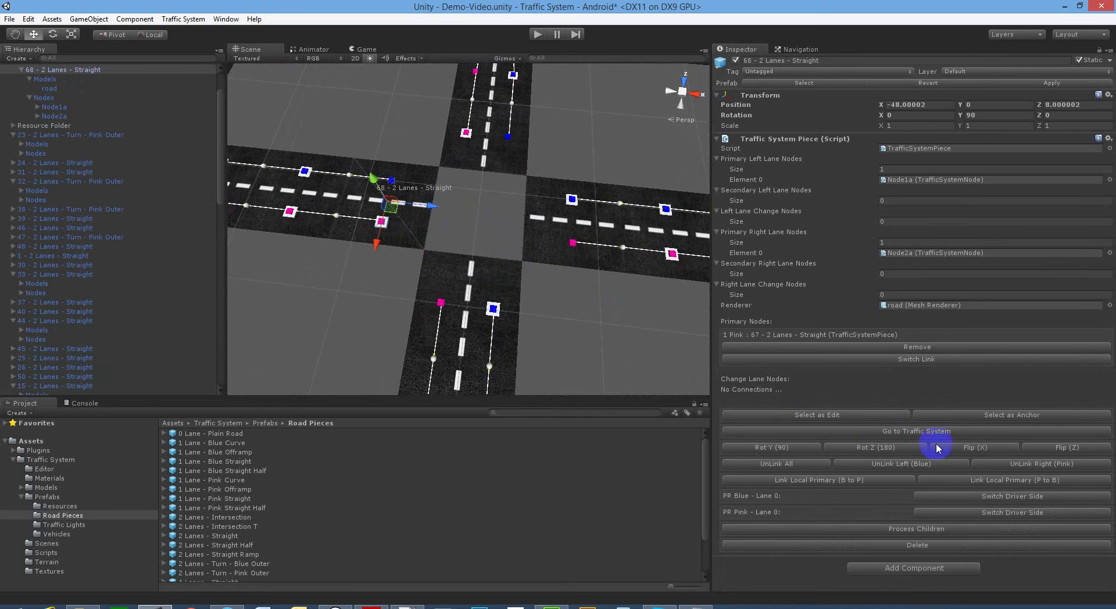
pyautogui.click(961, 415)
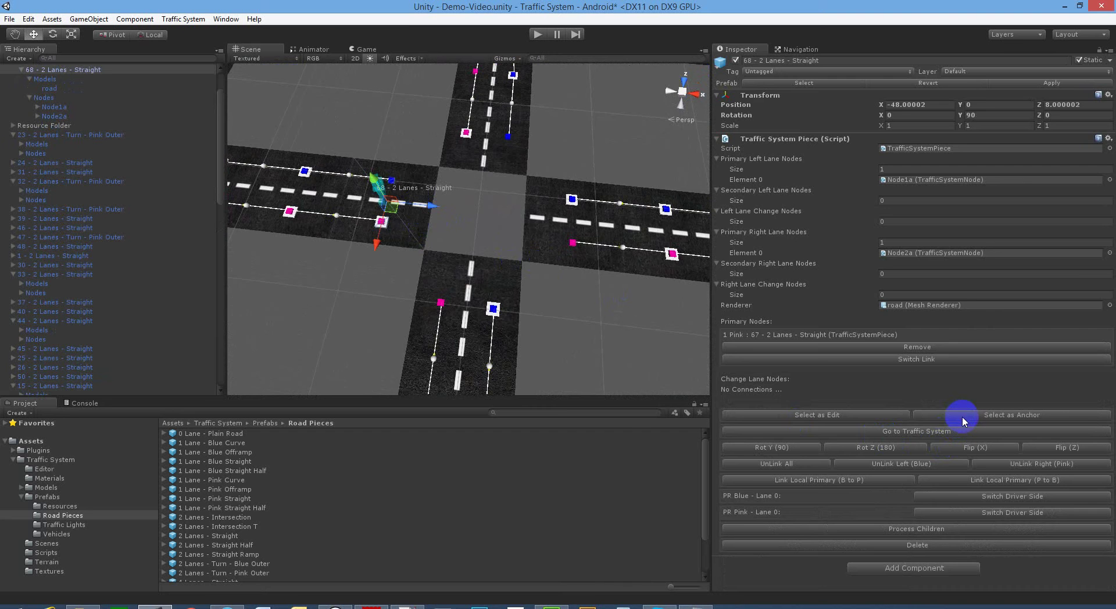
# - Spawn a 2 Lanes - Intersection piece from the Traffic System and move it to the EAST attachment point to fill the central gap
pyautogui.click(898, 432)
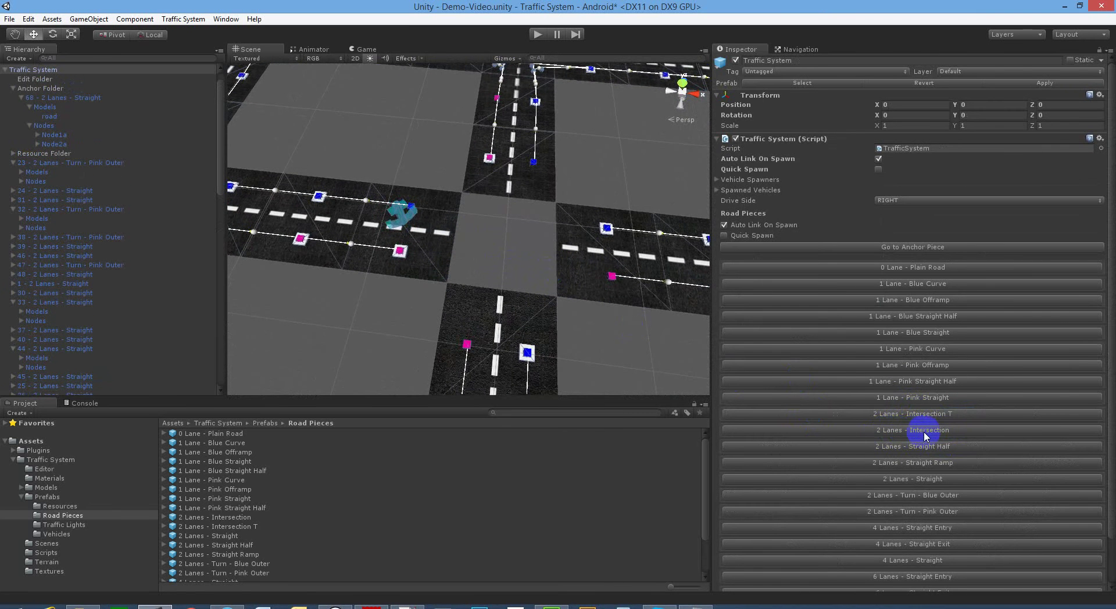
pyautogui.click(925, 433)
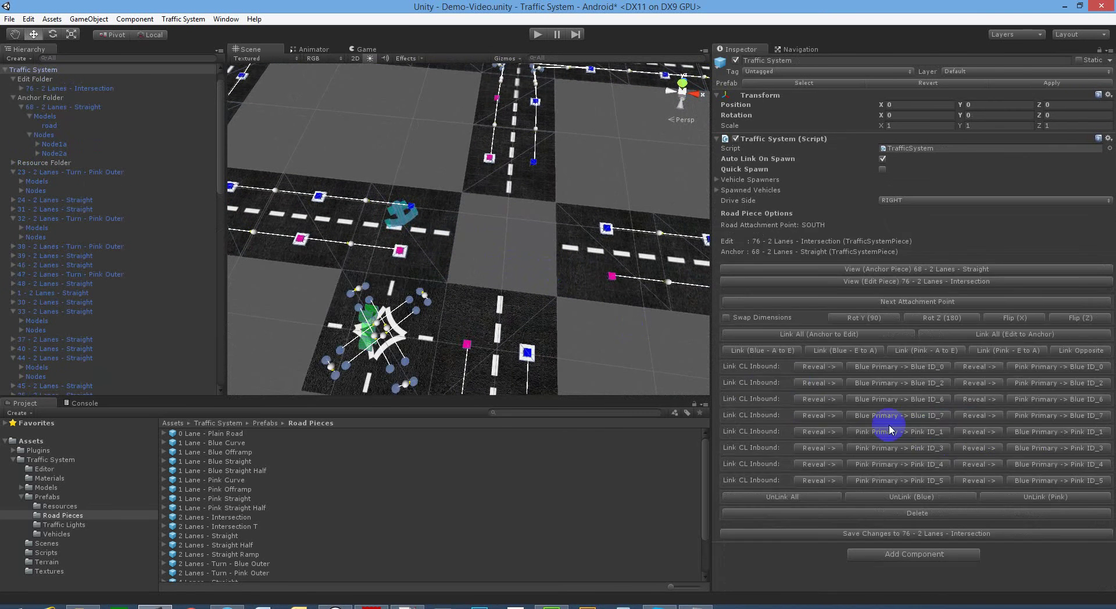
pyautogui.click(847, 303)
pyautogui.keyDown('alt'); pyautogui.moveTo(598, 266); pyautogui.dragTo(619, 296); pyautogui.keyUp('alt')
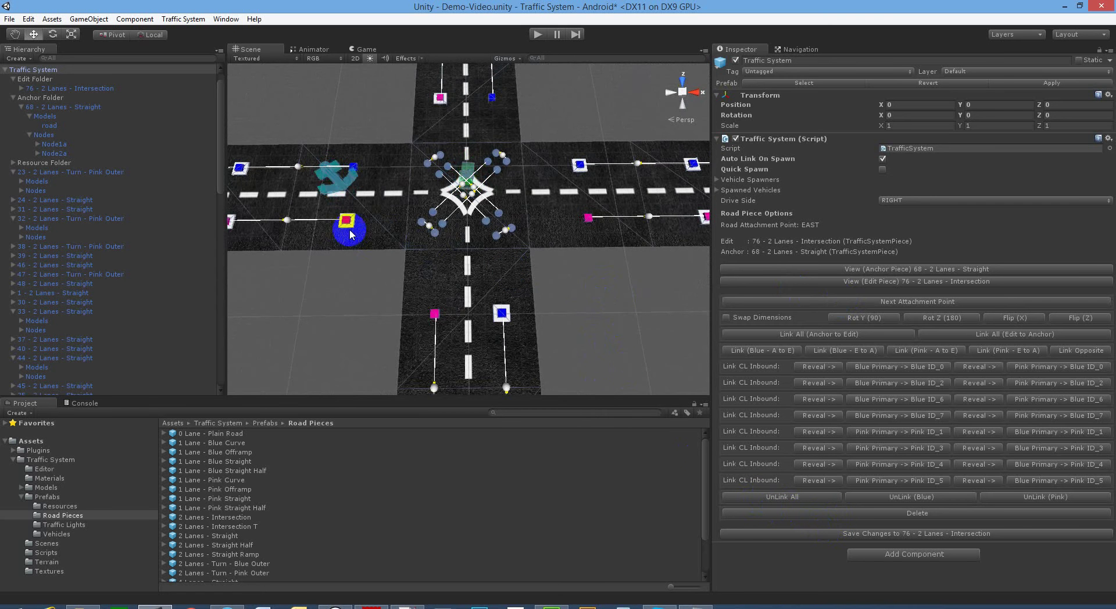
# - Examine how the new intersection's nodes line up with the pink and blue lane nodes of the surrounding straight roads
pyautogui.press('a')
pyautogui.moveTo(282, 222); pyautogui.dragTo(320, 219, button='right')
pyautogui.press('w')
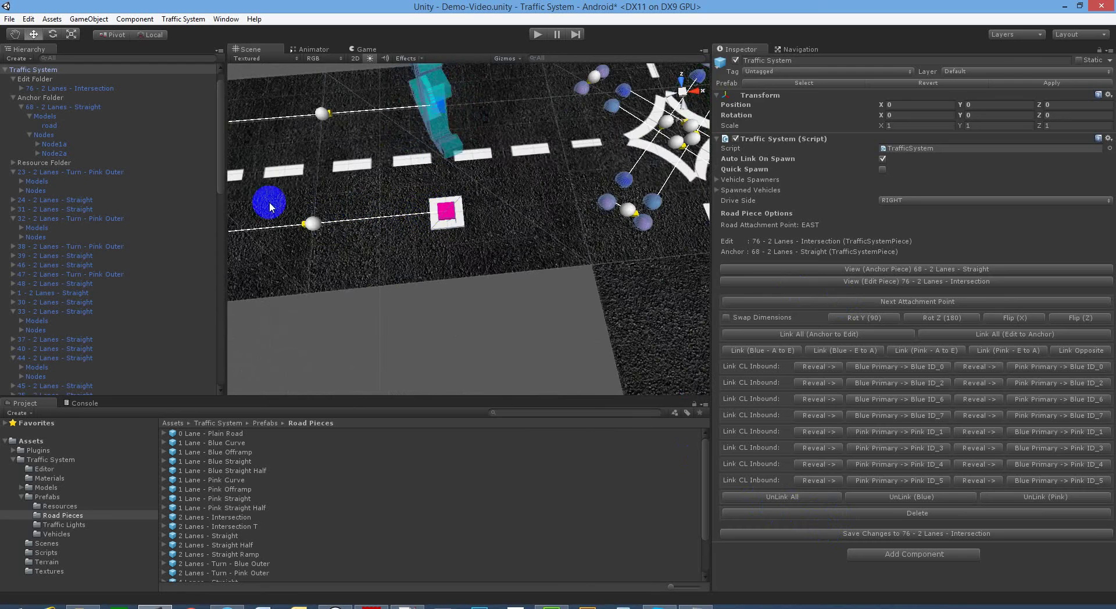
pyautogui.moveTo(576, 110); pyautogui.dragTo(557, 134, button='right')
pyautogui.press('s')
pyautogui.press('d')
pyautogui.press('w')
pyautogui.moveTo(630, 187); pyautogui.dragTo(608, 170, button='right')
pyautogui.press('s')
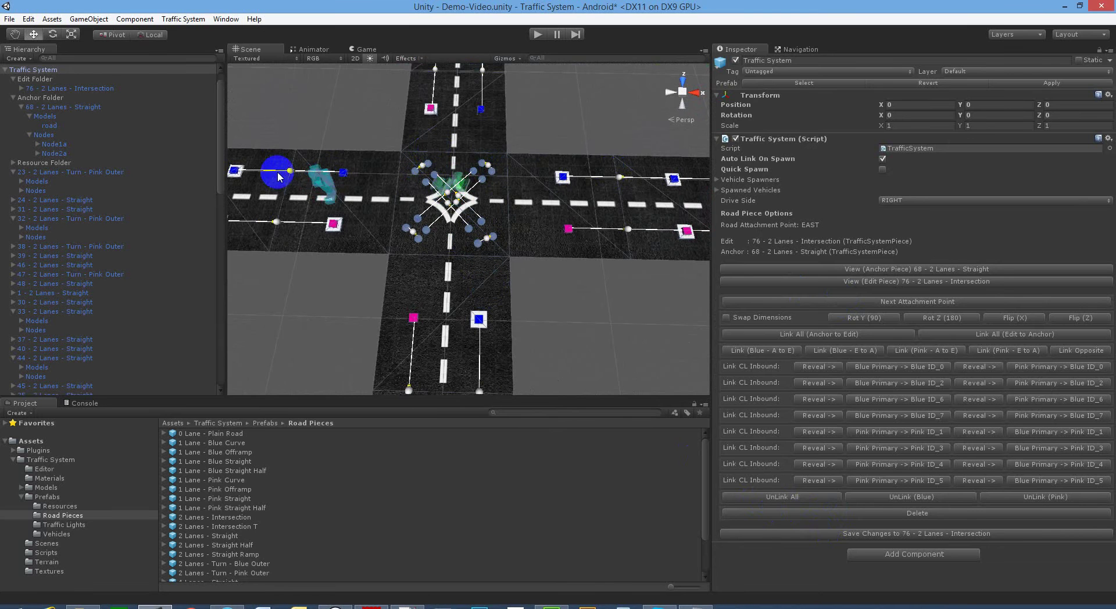
pyautogui.keyDown('alt'); pyautogui.moveTo(381, 169); pyautogui.dragTo(382, 164); pyautogui.keyUp('alt')
pyautogui.press('w')
pyautogui.moveTo(382, 164); pyautogui.dragTo(389, 125, button='right')
pyautogui.press('s')
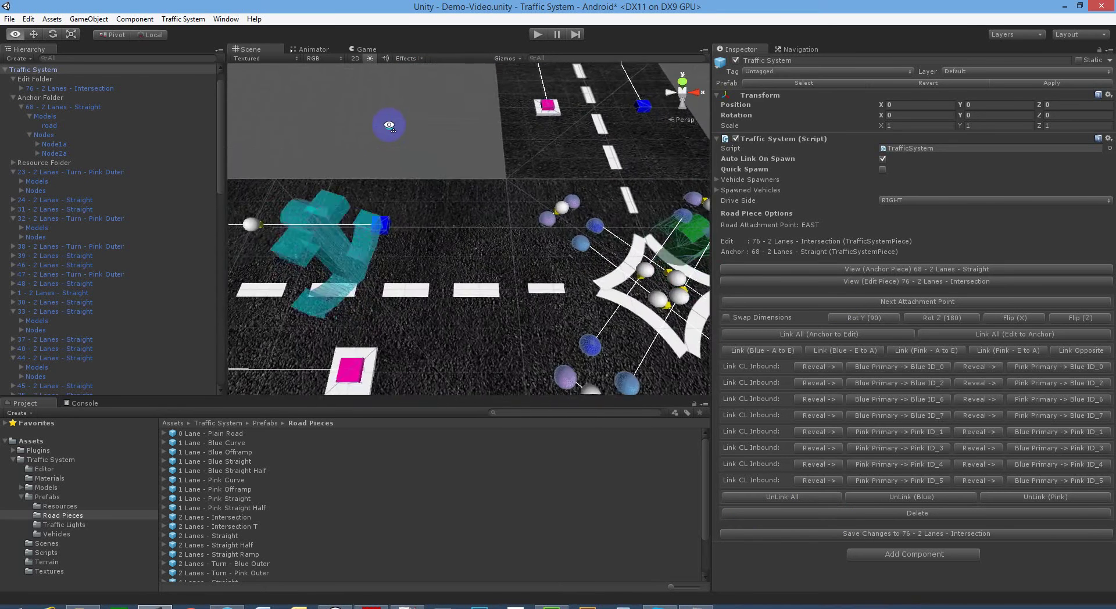
pyautogui.scroll(-2, 389, 125)
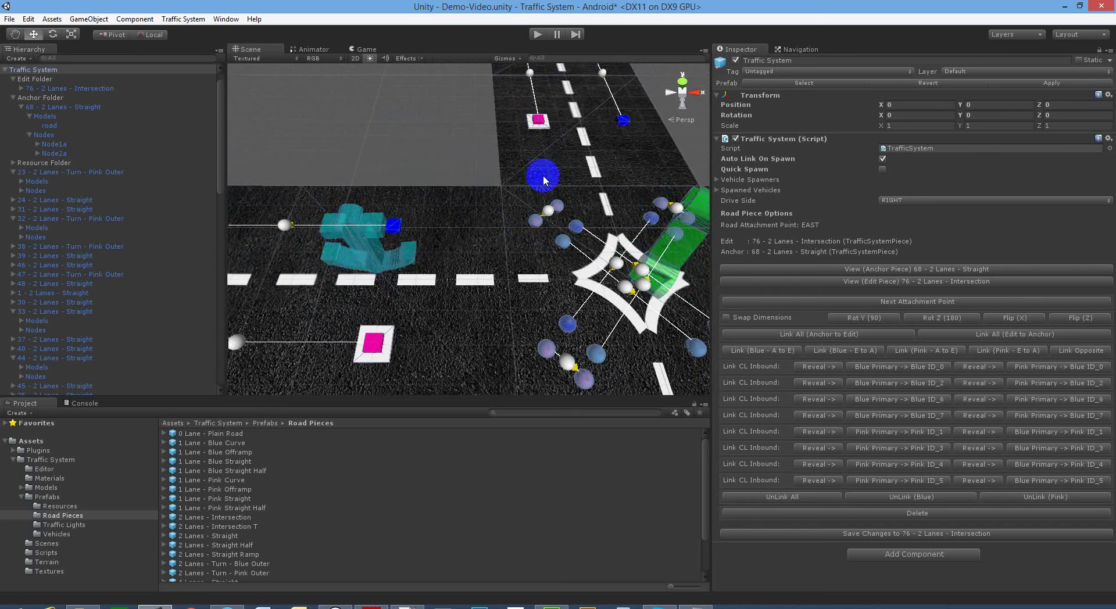
pyautogui.moveTo(541, 229); pyautogui.dragTo(498, 216, button='right')
pyautogui.press('s')
pyautogui.press('d')
pyautogui.press('d')
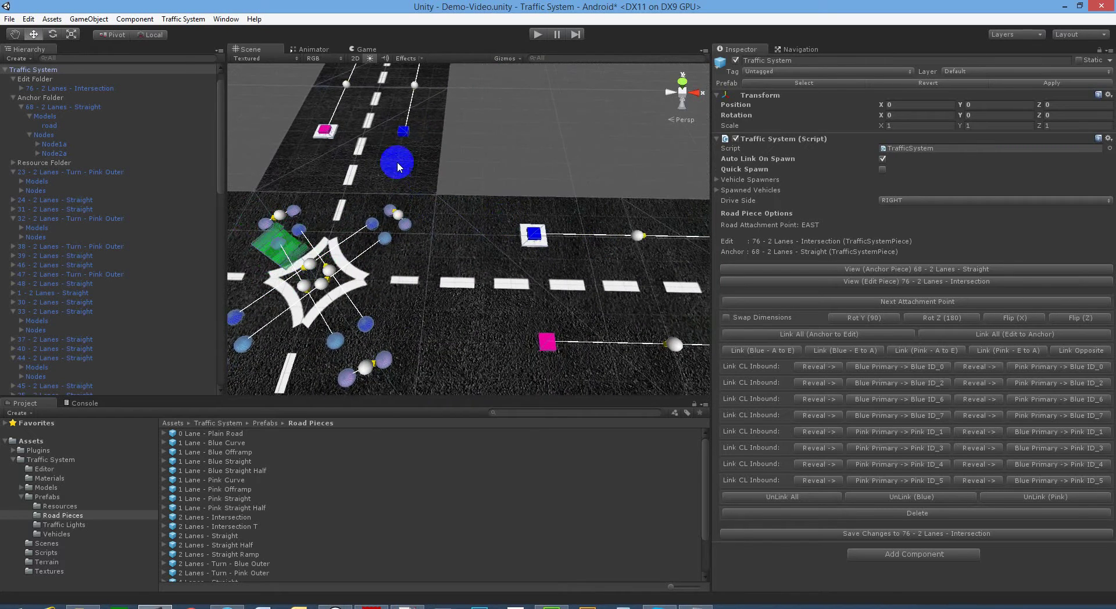
pyautogui.keyDown('alt'); pyautogui.moveTo(369, 235); pyautogui.dragTo(371, 246); pyautogui.keyUp('alt')
pyautogui.keyDown('alt'); pyautogui.moveTo(453, 264); pyautogui.dragTo(462, 261); pyautogui.keyUp('alt')
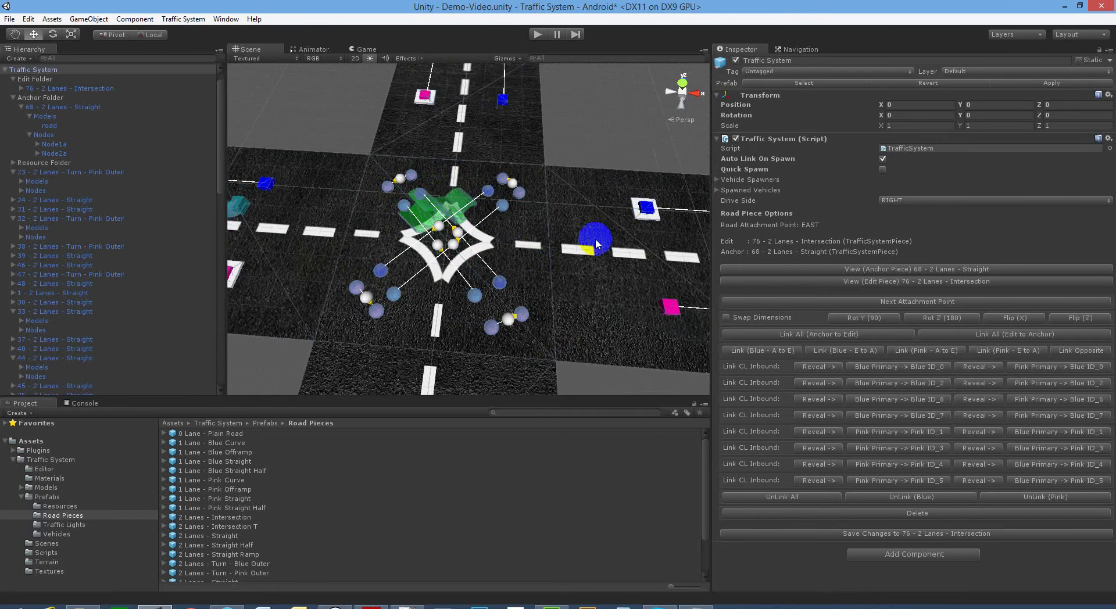
# - Flip the intersection piece along X, check its nodes against the adjoining roads, and save the changes to the piece
pyautogui.click(1017, 318)
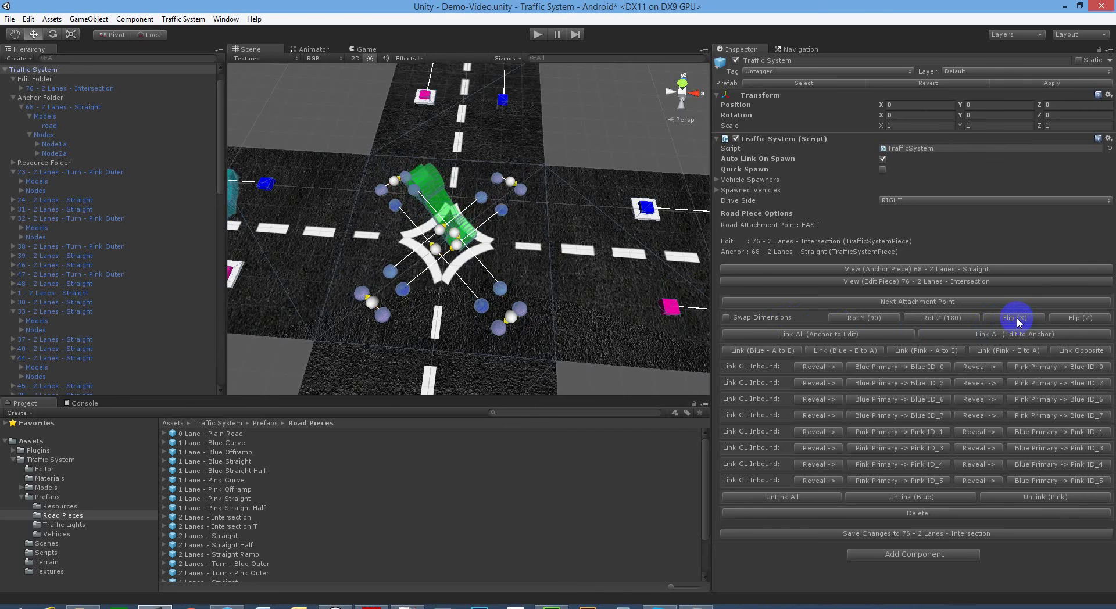
pyautogui.moveTo(492, 238); pyautogui.dragTo(507, 240, button='right')
pyautogui.press('a')
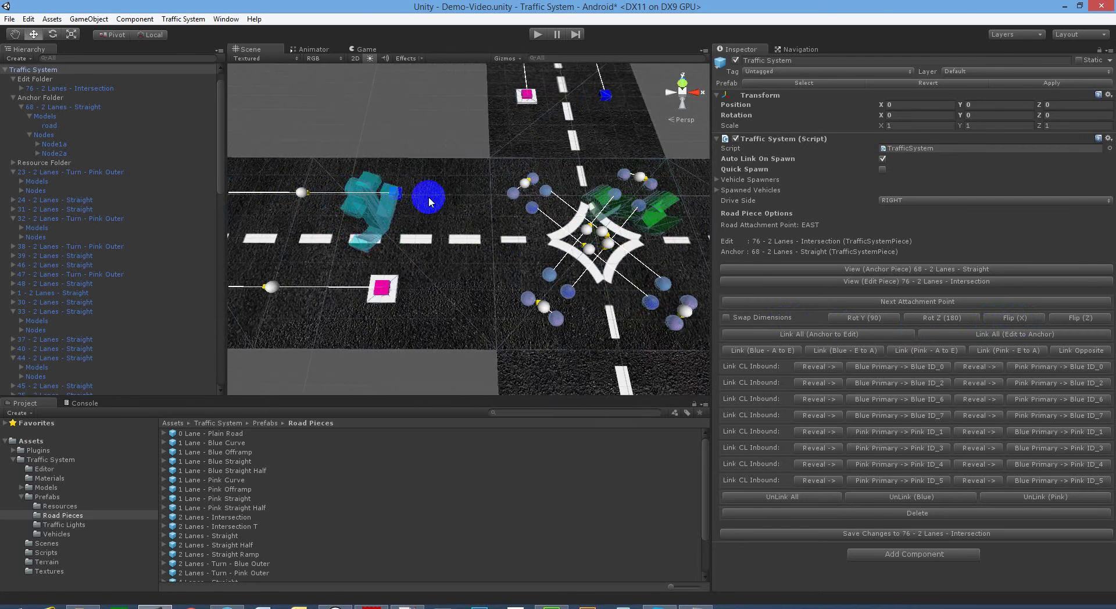
pyautogui.press('d')
pyautogui.moveTo(597, 172); pyautogui.dragTo(590, 171, button='right')
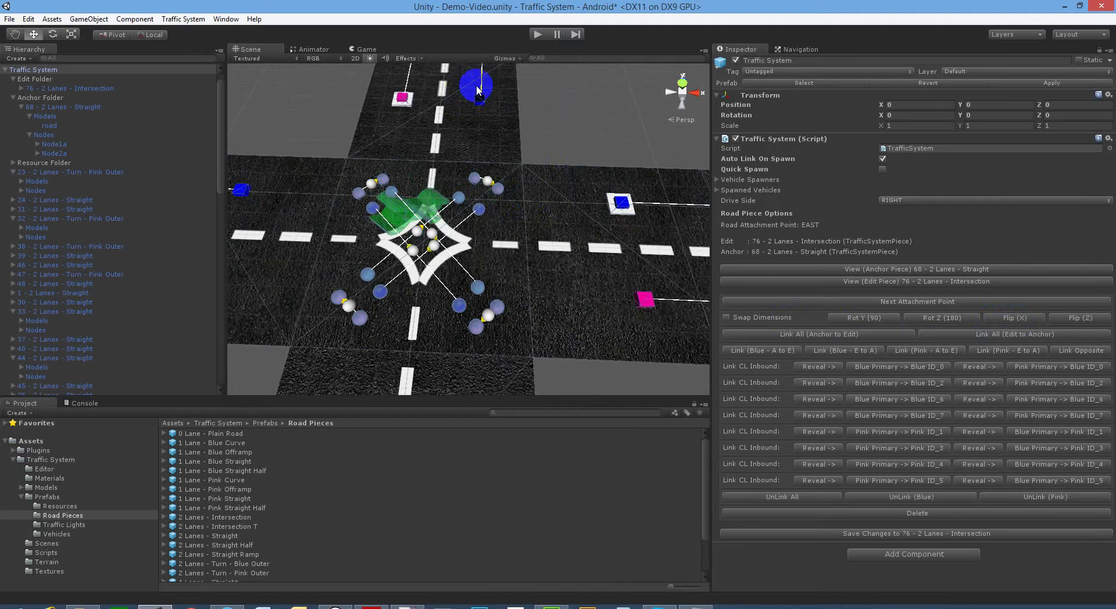
pyautogui.keyDown('alt'); pyautogui.moveTo(628, 224); pyautogui.dragTo(497, 355); pyautogui.keyUp('alt')
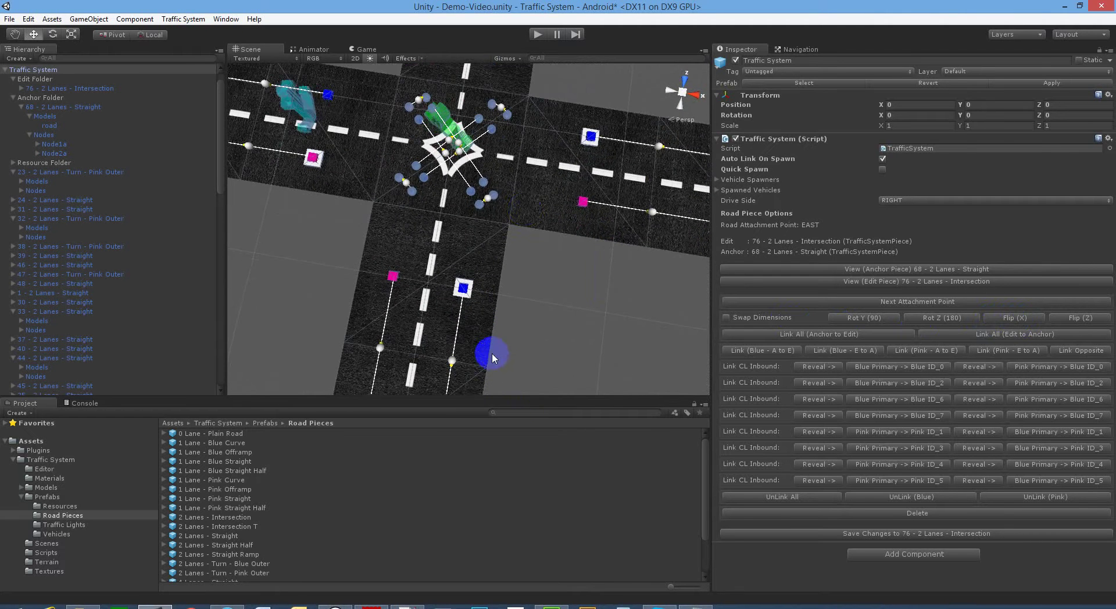
pyautogui.keyDown('alt'); pyautogui.moveTo(392, 192); pyautogui.dragTo(500, 250); pyautogui.keyUp('alt')
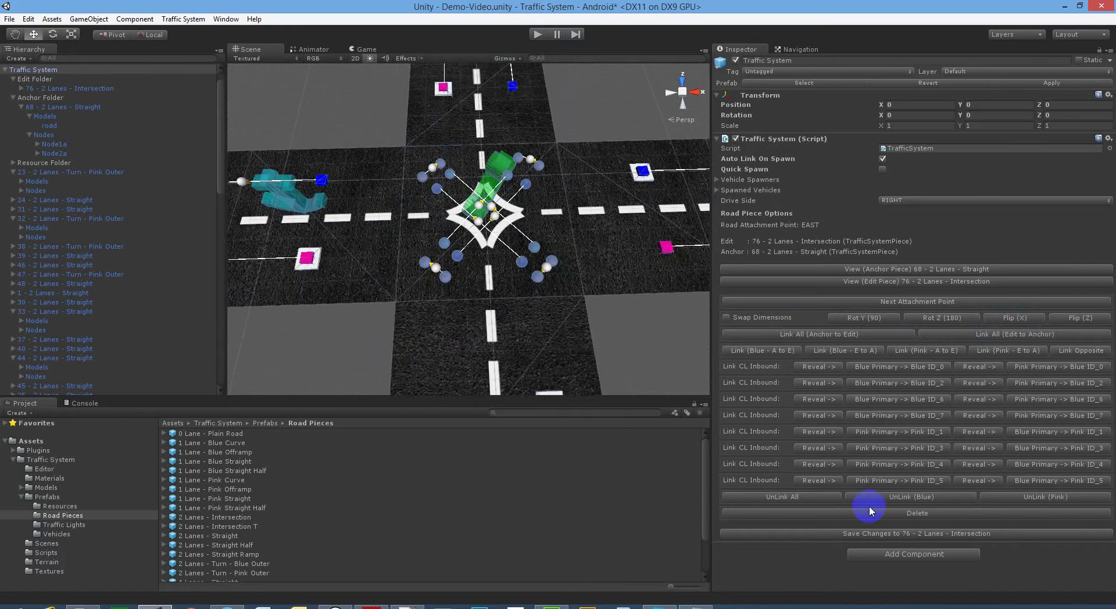
pyautogui.click(845, 525)
pyautogui.keyDown('alt'); pyautogui.moveTo(511, 197); pyautogui.dragTo(500, 199); pyautogui.keyUp('alt')
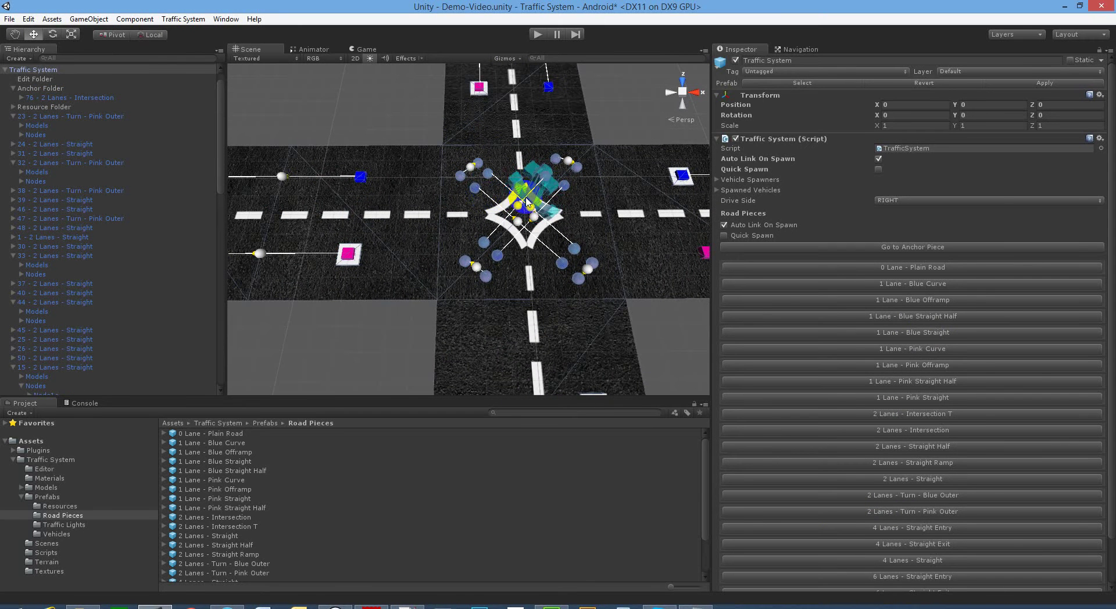
# - Set the 68 - 2 Lanes - Straight piece next to the intersection as the anchor again
pyautogui.scroll(-3, 507, 206)
pyautogui.keyDown('alt'); pyautogui.moveTo(513, 220); pyautogui.dragTo(493, 214); pyautogui.keyUp('alt')
pyautogui.click(379, 182)
pyautogui.keyDown('alt'); pyautogui.moveTo(412, 181); pyautogui.dragTo(456, 192); pyautogui.keyUp('alt')
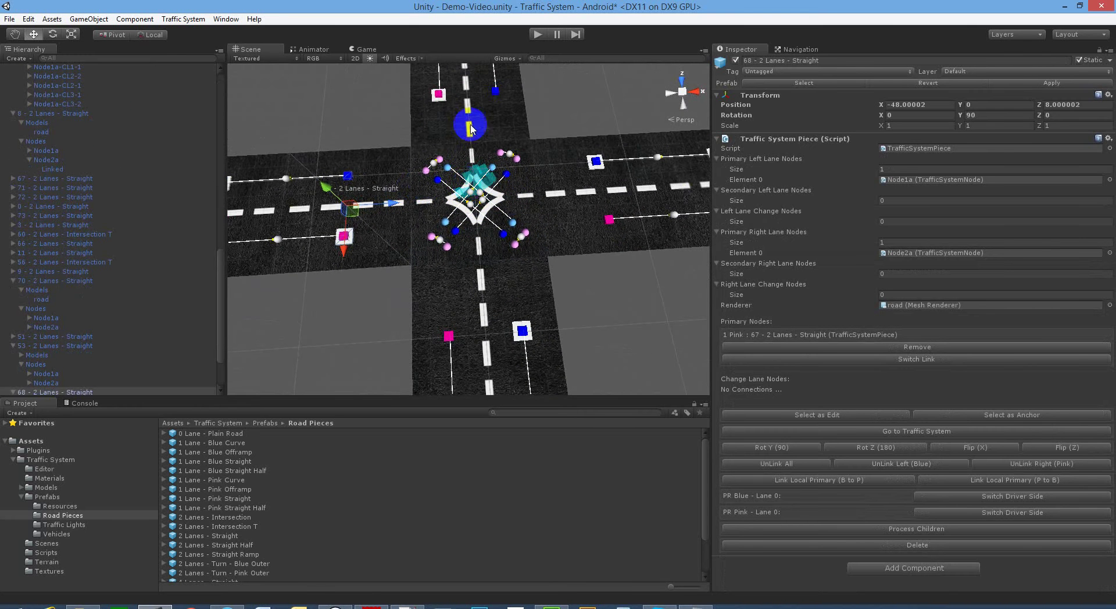
pyautogui.click(967, 415)
pyautogui.moveTo(369, 211)
pyautogui.keyDown('alt'); pyautogui.mouseDown()
pyautogui.moveTo(366, 199)
pyautogui.moveTo(312, 190)
pyautogui.mouseUp(); pyautogui.keyUp('alt')
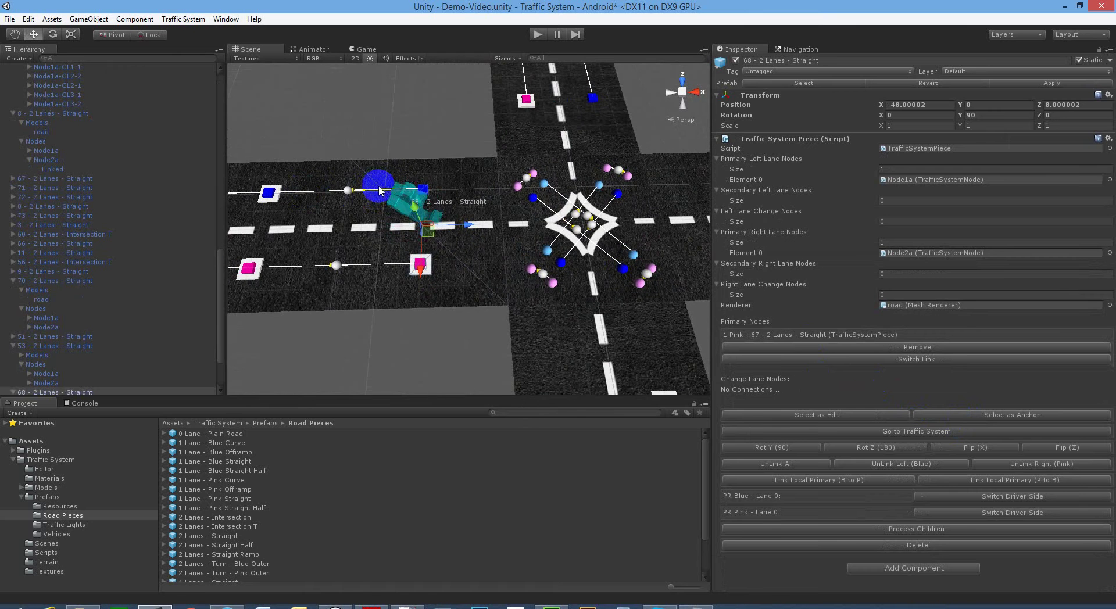
pyautogui.scroll(-3, 514, 198)
pyautogui.moveTo(510, 200); pyautogui.dragTo(465, 195, button='middle')
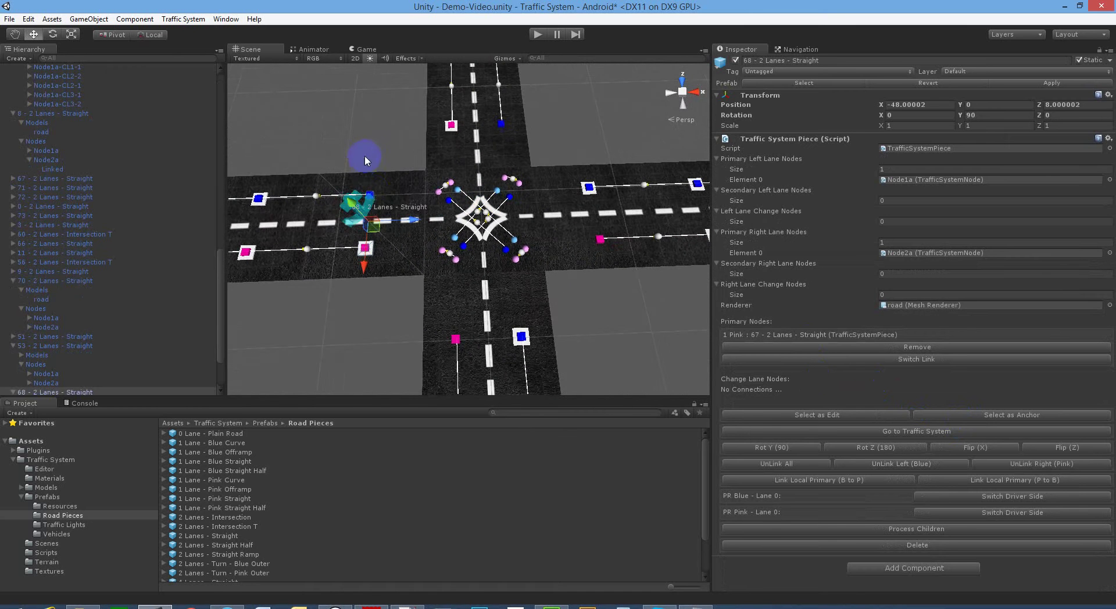
# - Set the opposite straight piece, 70 - 2 Lanes - Straight, as the edit piece and link both lanes to the anchor across the intersection
pyautogui.press('w')
pyautogui.moveTo(611, 218); pyautogui.dragTo(611, 221, button='right')
pyautogui.press('d')
pyautogui.press('s')
pyautogui.click(606, 201)
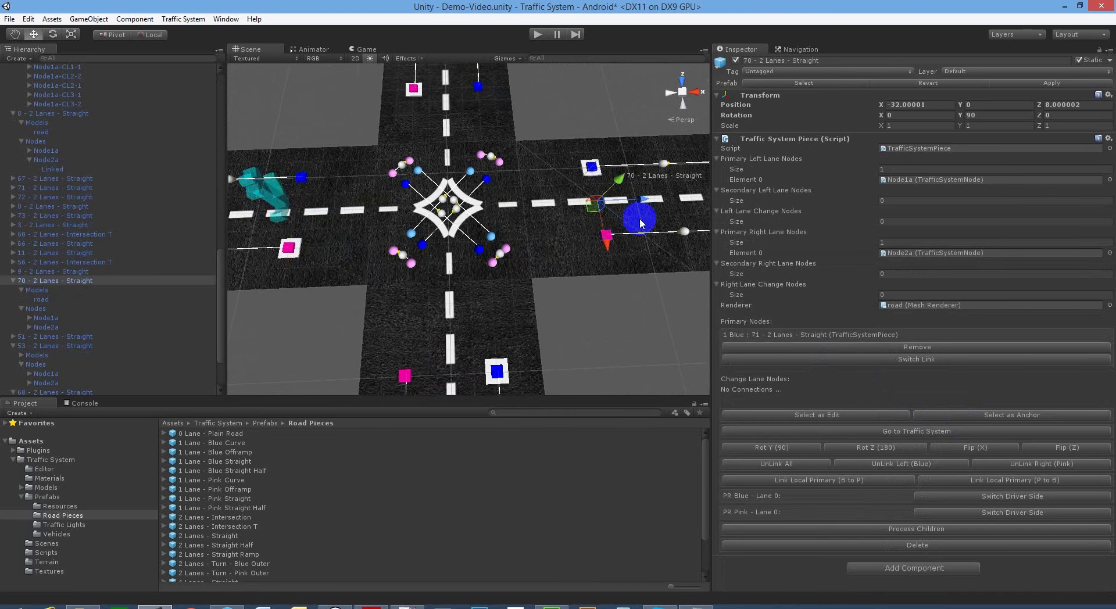
pyautogui.click(810, 413)
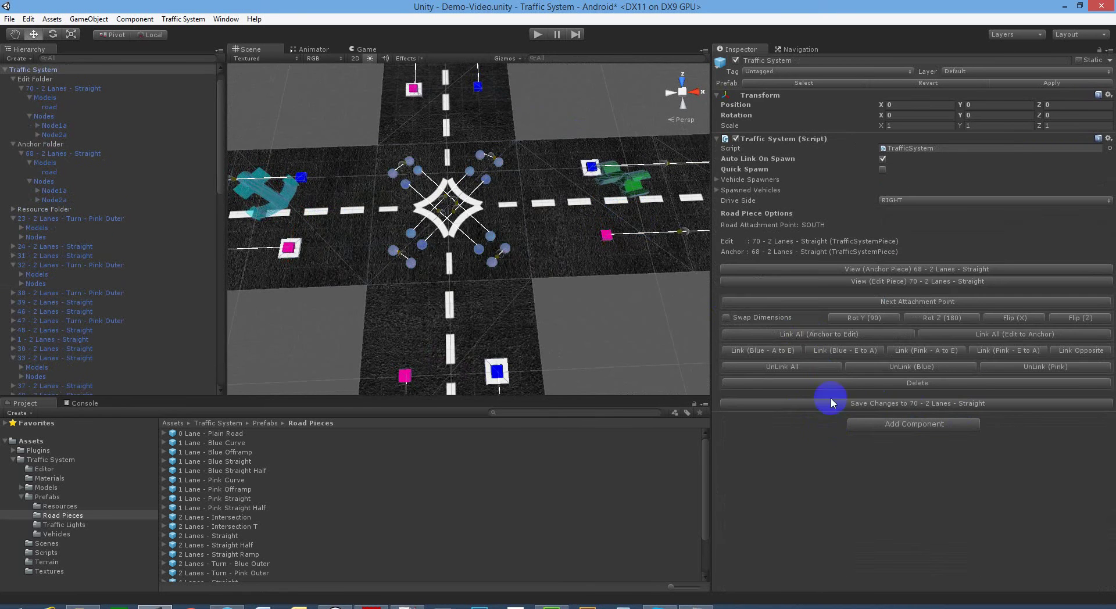
pyautogui.moveTo(645, 292); pyautogui.dragTo(514, 213, button='right')
pyautogui.press('w')
pyautogui.click(604, 176)
pyautogui.keyDown('alt'); pyautogui.moveTo(604, 176); pyautogui.dragTo(663, 331); pyautogui.keyUp('alt')
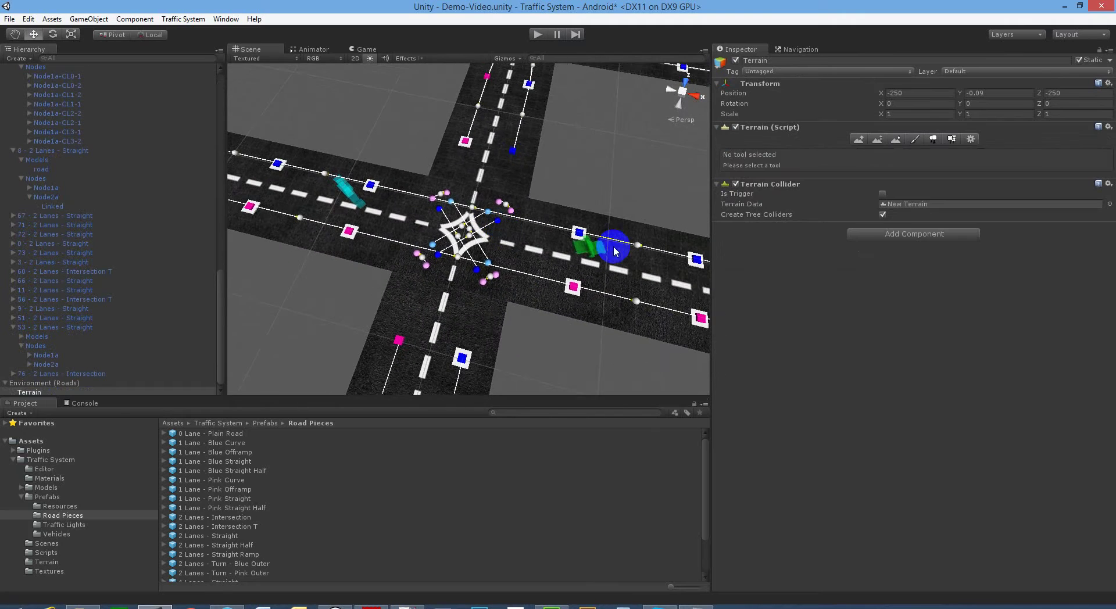
# - Set the 51 - 2 Lanes - Straight piece on the crossing road as the anchor
pyautogui.click(499, 152)
pyautogui.keyDown('alt'); pyautogui.moveTo(506, 156); pyautogui.dragTo(674, 191); pyautogui.keyUp('alt')
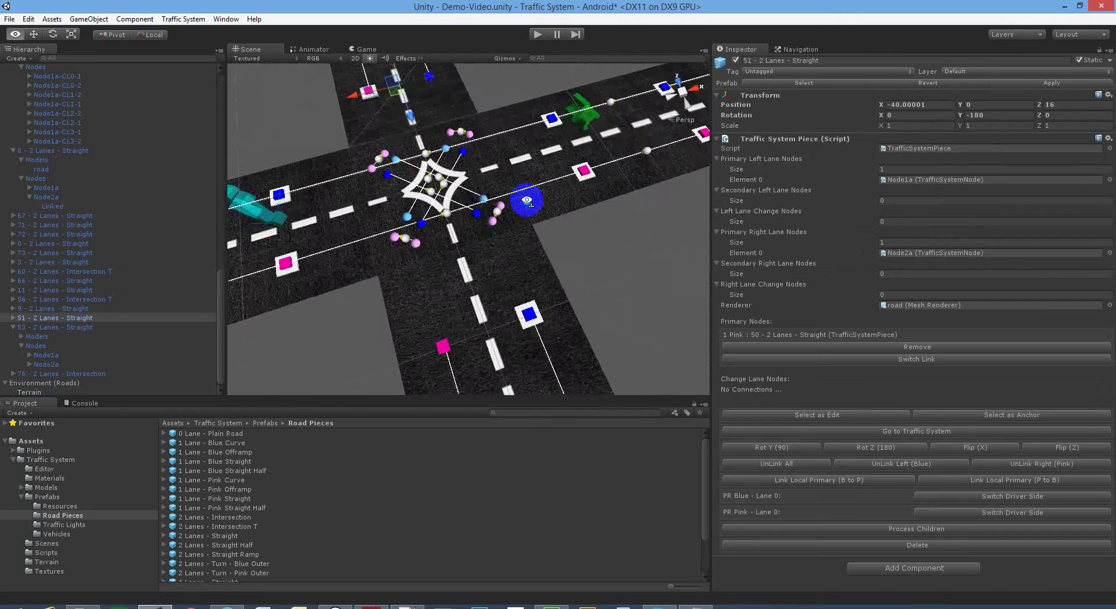
pyautogui.keyDown('alt'); pyautogui.moveTo(474, 213); pyautogui.dragTo(640, 214); pyautogui.keyUp('alt')
pyautogui.keyDown('alt'); pyautogui.scroll(-4, 654, 213); pyautogui.keyUp('alt')
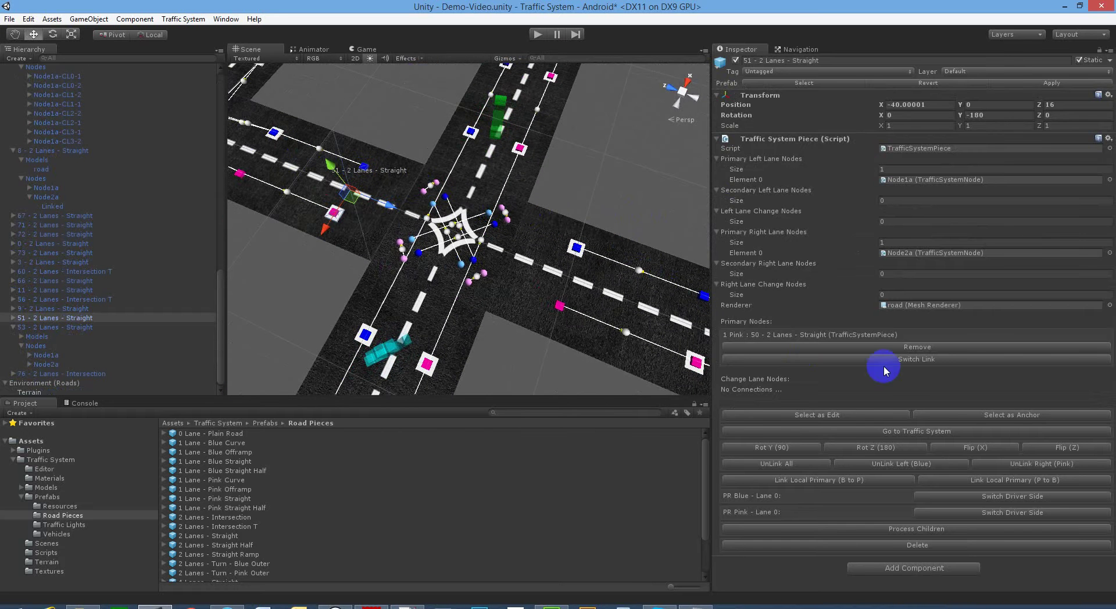
# - Set 53 - 2 Lanes - Straight as the edit piece, link both lanes to the anchor across the intersection, and save the changes
pyautogui.click(594, 269)
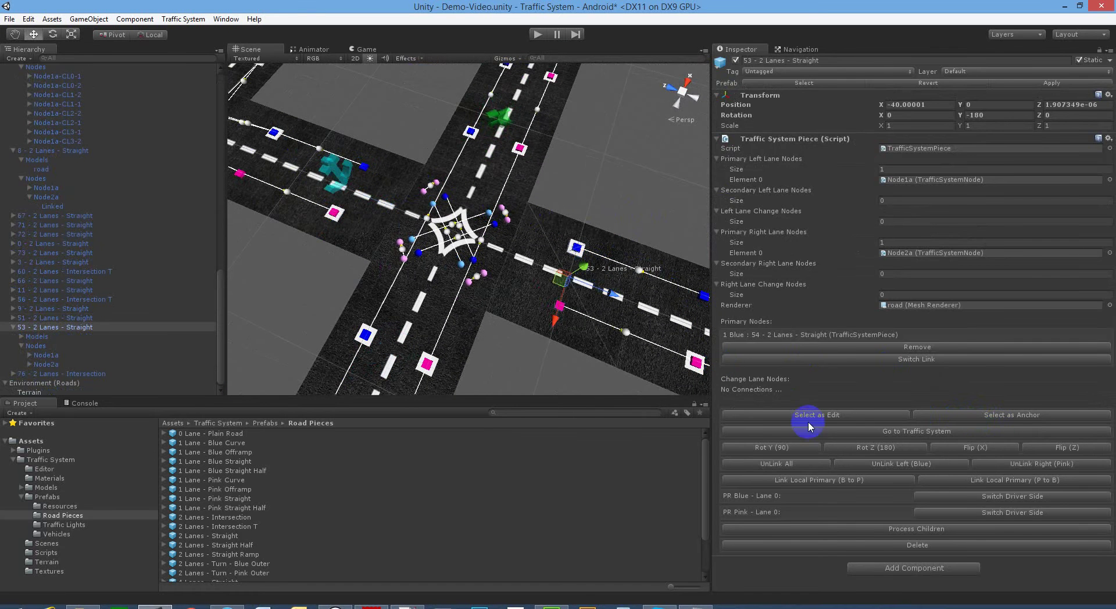
pyautogui.click(812, 416)
pyautogui.keyDown('alt'); pyautogui.moveTo(507, 245); pyautogui.dragTo(469, 150); pyautogui.keyUp('alt')
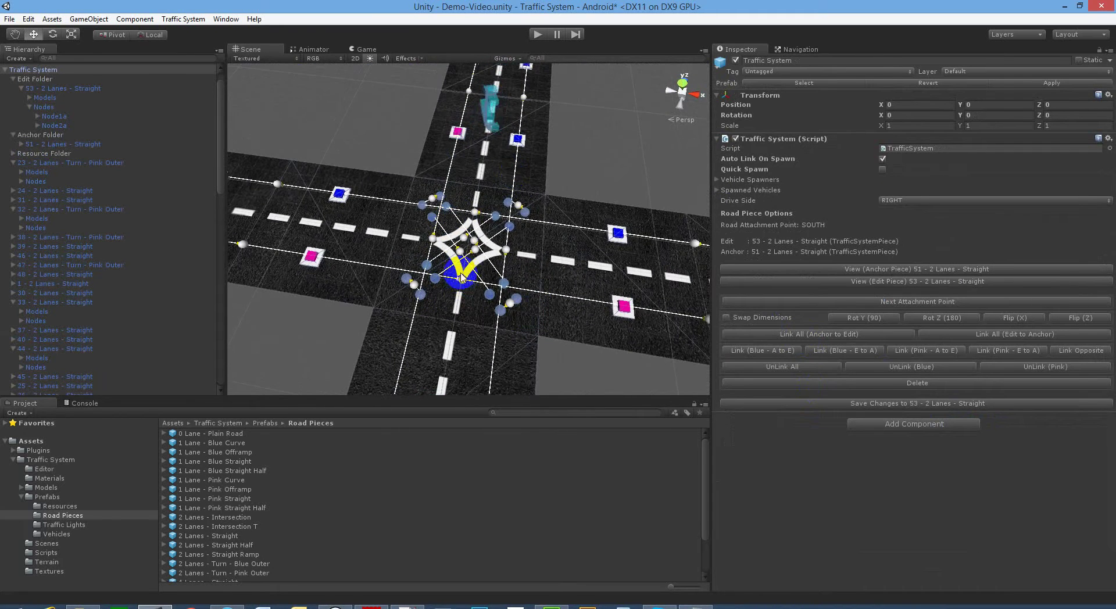
pyautogui.moveTo(483, 338); pyautogui.dragTo(486, 353, button='right')
pyautogui.click(888, 405)
pyautogui.keyDown('alt'); pyautogui.moveTo(581, 319); pyautogui.dragTo(370, 312); pyautogui.keyUp('alt')
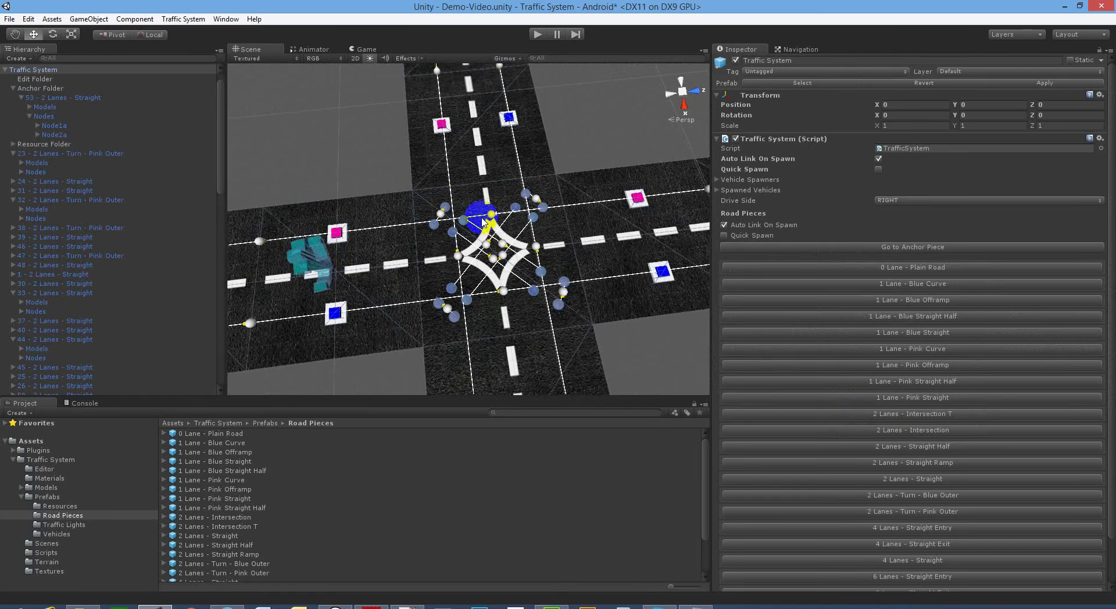
# - Select the 76 - 2 Lanes - Intersection piece and set it as the edit piece
pyautogui.click(539, 268)
pyautogui.click(846, 477)
pyautogui.keyDown('alt'); pyautogui.moveTo(408, 213); pyautogui.dragTo(546, 214); pyautogui.keyUp('alt')
pyautogui.scroll(3, 486, 190)
# - Examine the intersection's blue and pink change-lane nodes, reading their CL_ID labels and inbound or outbound directions
pyautogui.moveTo(448, 189); pyautogui.dragTo(595, 190, button='right')
pyautogui.moveTo(602, 186); pyautogui.dragTo(551, 140)
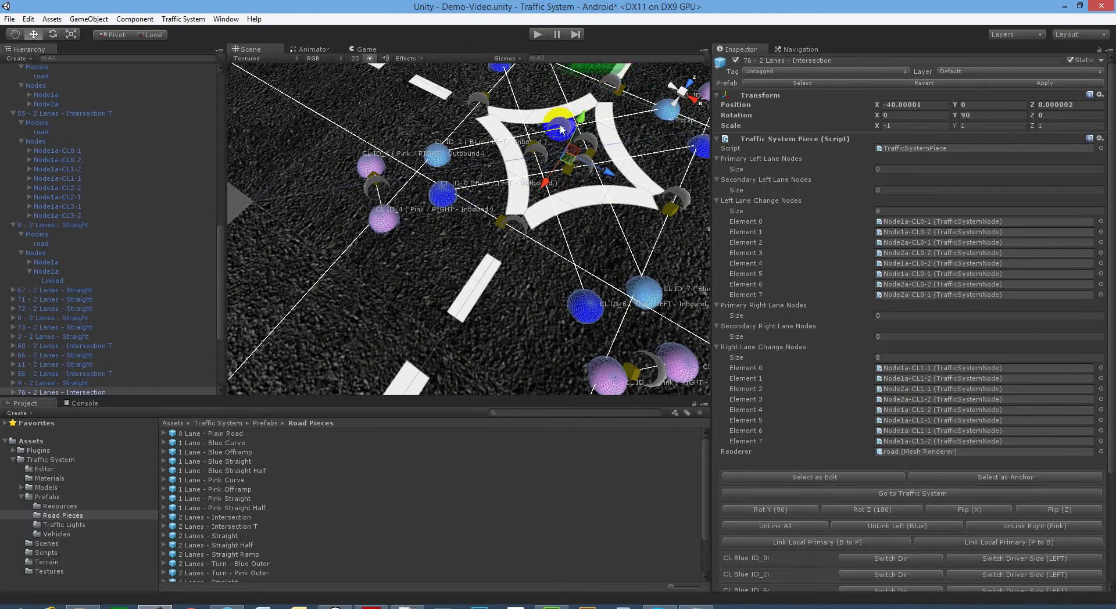
pyautogui.keyDown('alt'); pyautogui.moveTo(437, 156); pyautogui.dragTo(519, 173); pyautogui.keyUp('alt')
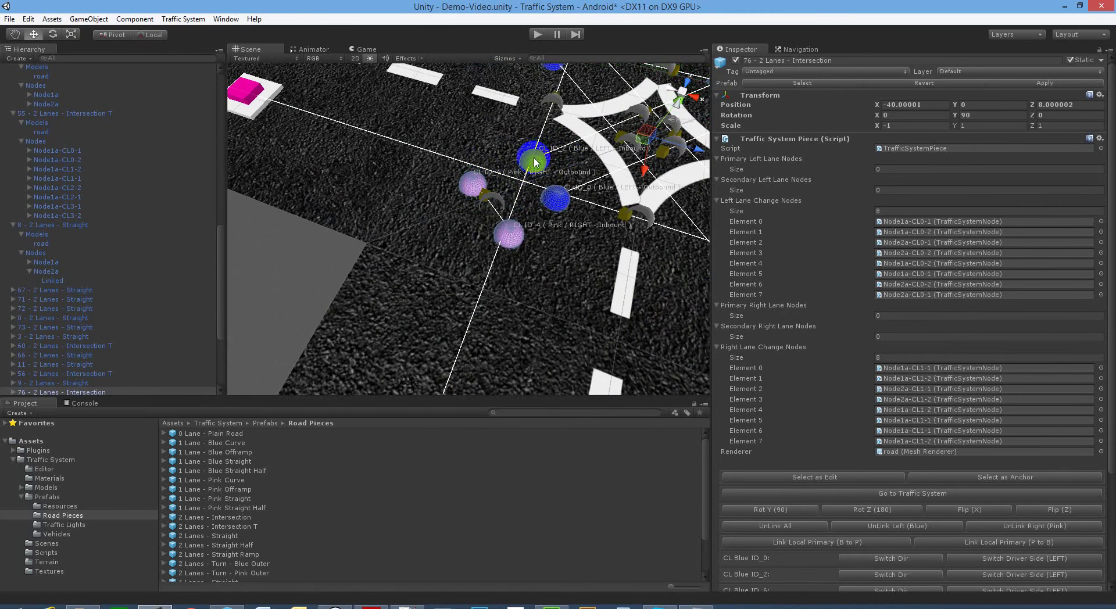
pyautogui.click(316, 308)
pyautogui.keyDown('alt'); pyautogui.moveTo(461, 234); pyautogui.dragTo(381, 262); pyautogui.keyUp('alt')
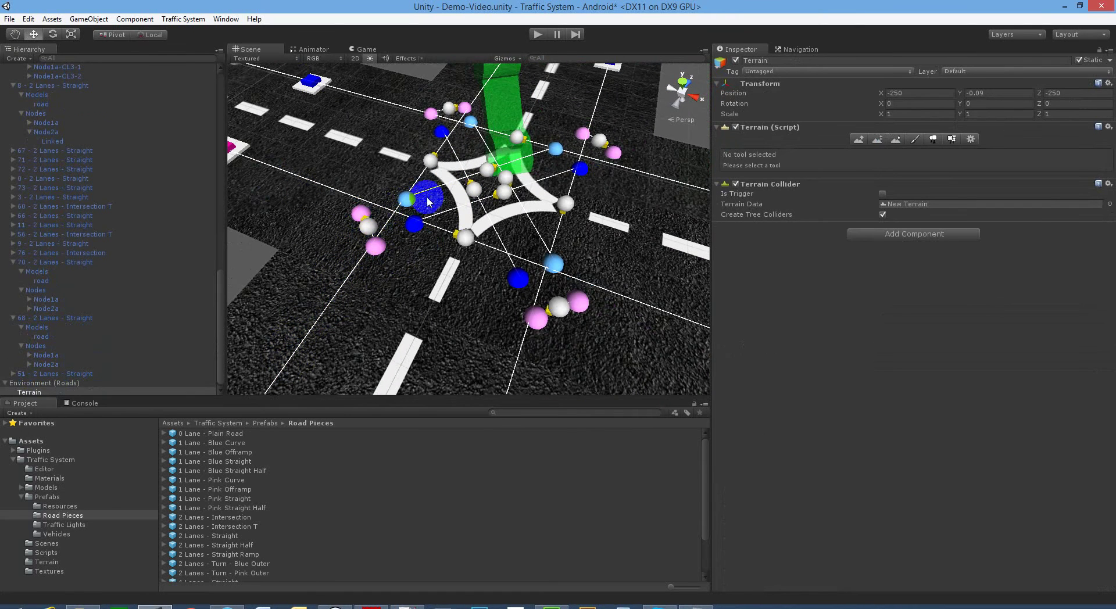
pyautogui.moveTo(573, 193); pyautogui.dragTo(469, 236, button='right')
pyautogui.scroll(-8, 483, 250)
pyautogui.click(465, 173)
pyautogui.press('f')
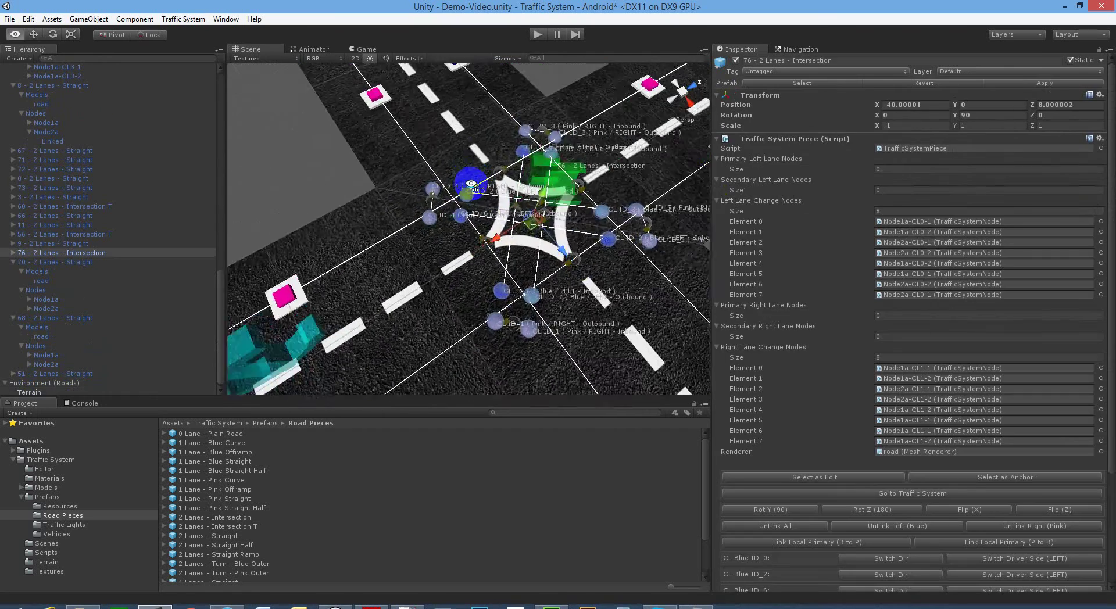
pyautogui.scroll(-5, 474, 181)
# - Open the Traffic System options for anchor piece 53 and the intersection, and reveal the inbound link from Pink Primary to Pink ID_4
pyautogui.click(403, 235)
pyautogui.click(420, 243)
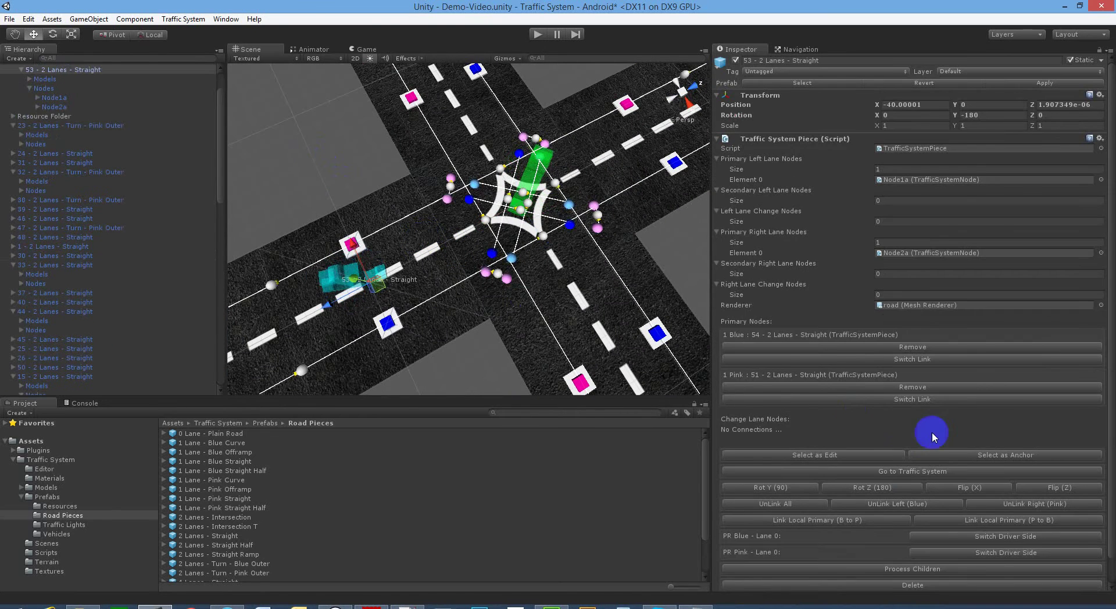
pyautogui.click(882, 472)
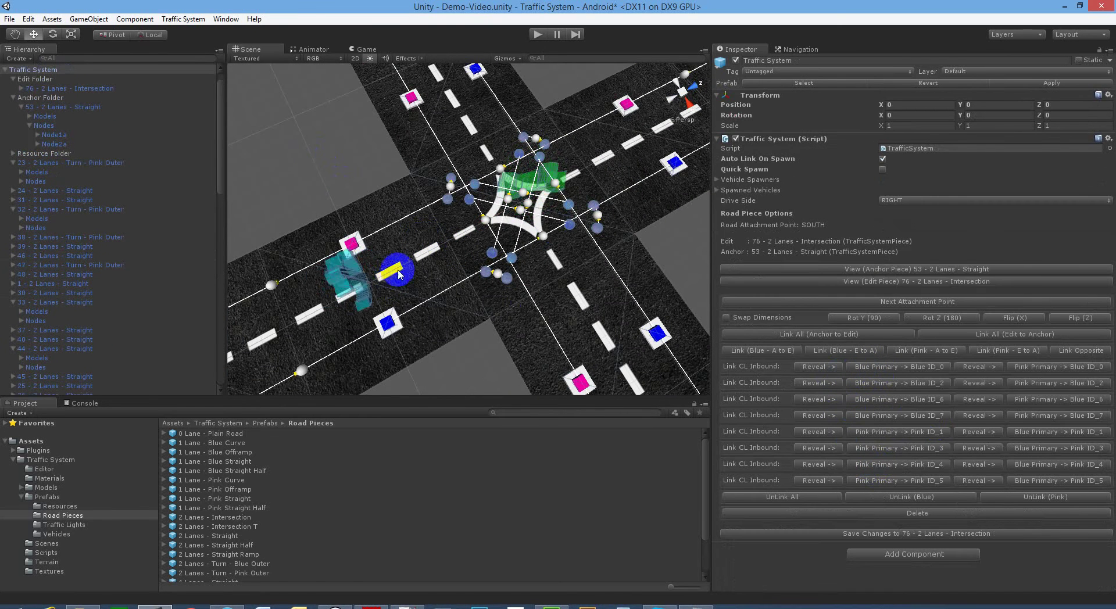
pyautogui.click(356, 242)
pyautogui.click(919, 417)
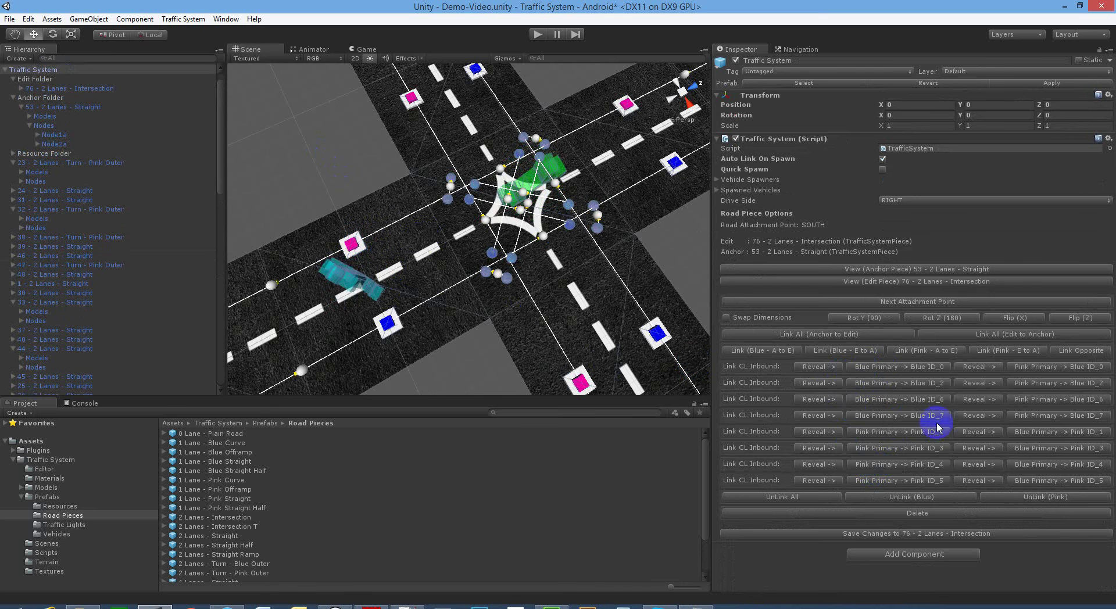
pyautogui.click(871, 461)
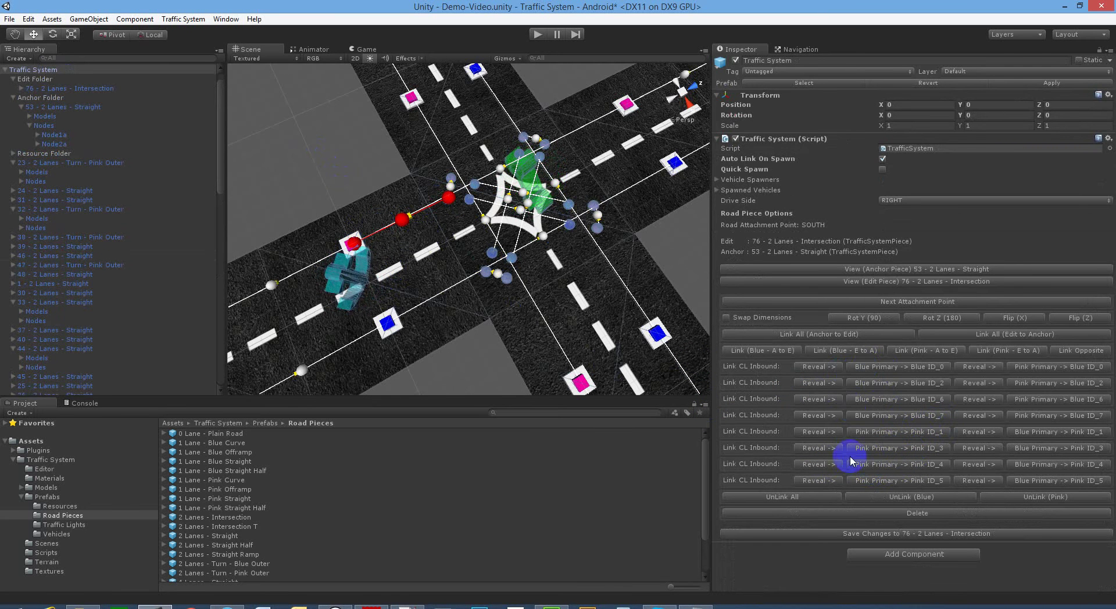